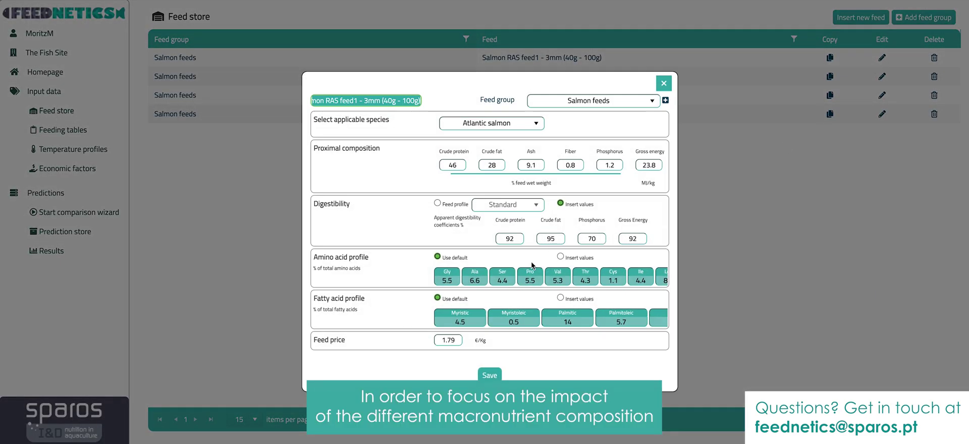
# Step: Review the open feed's details and close them without changes
pyautogui.hscroll(5, 521, 269)
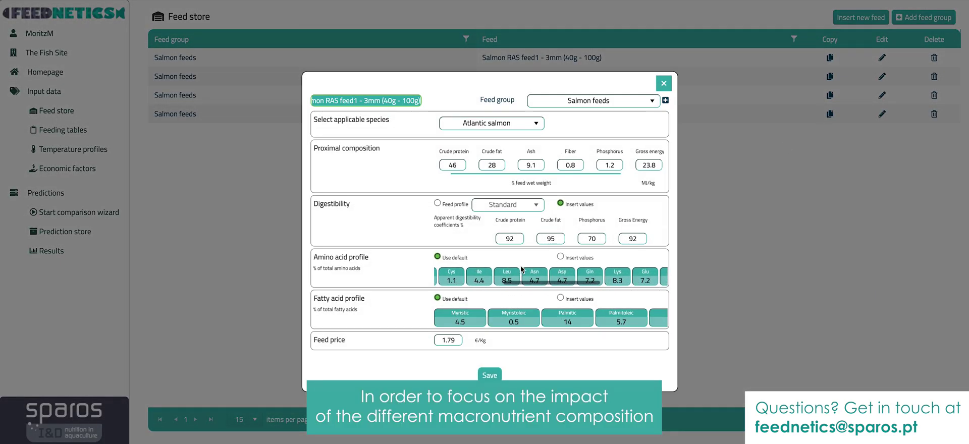
pyautogui.hscroll(-5, 521, 269)
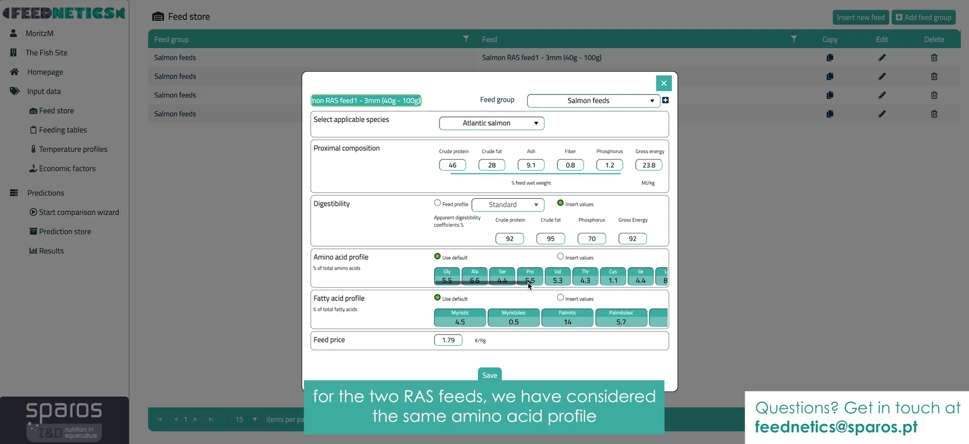
pyautogui.hscroll(1, 544, 306)
pyautogui.hscroll(6, 544, 307)
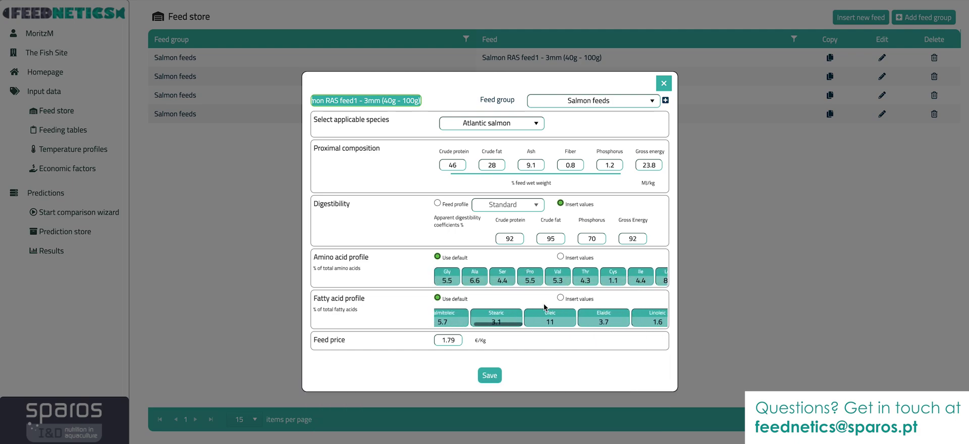
pyautogui.hscroll(-6, 544, 306)
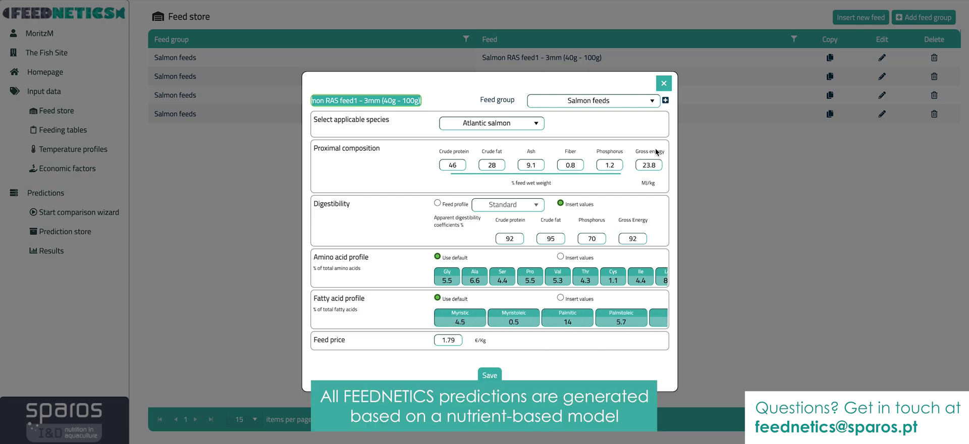
pyautogui.click(663, 83)
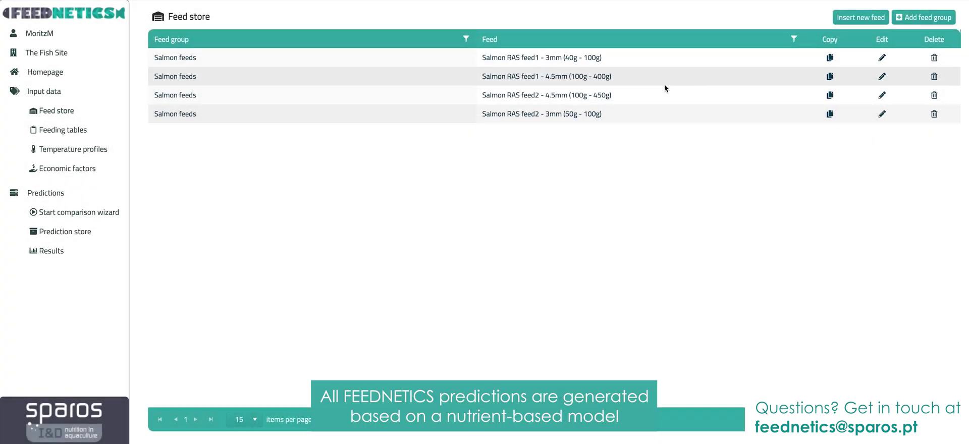
# Step: In the 3mm feed1 details, check digestibility (95, 70, 92) and set a custom amino acid profile with Ser 4.4
pyautogui.click(882, 95)
pyautogui.doubleClick(557, 239)
pyautogui.doubleClick(589, 237)
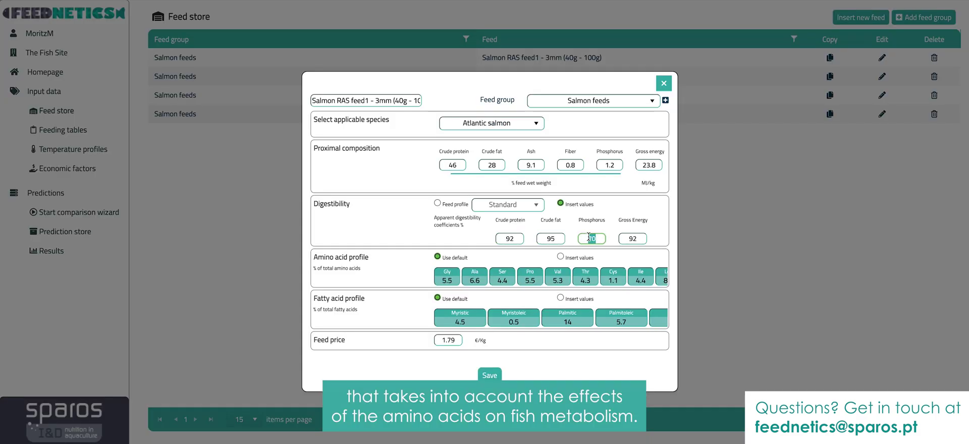
pyautogui.doubleClick(637, 239)
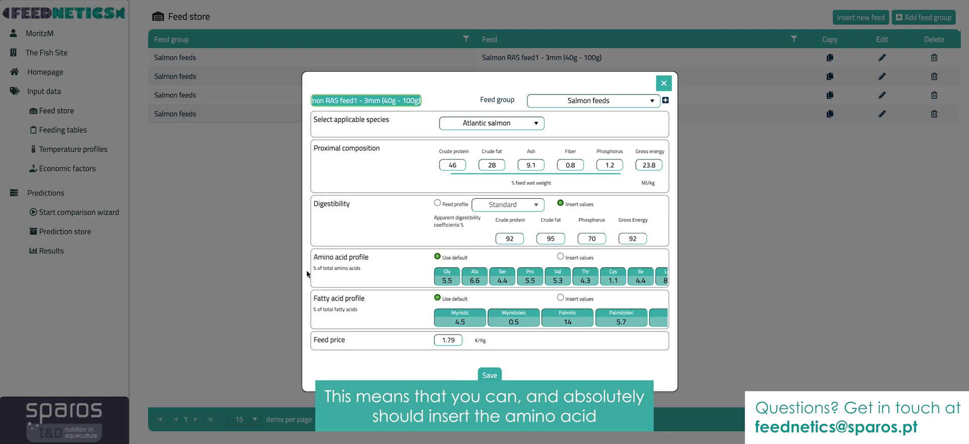
pyautogui.click(561, 255)
pyautogui.press('Tab')
pyautogui.doubleClick(473, 282)
pyautogui.doubleClick(502, 281)
pyautogui.press('BackSpace')
pyautogui.write('4.4')
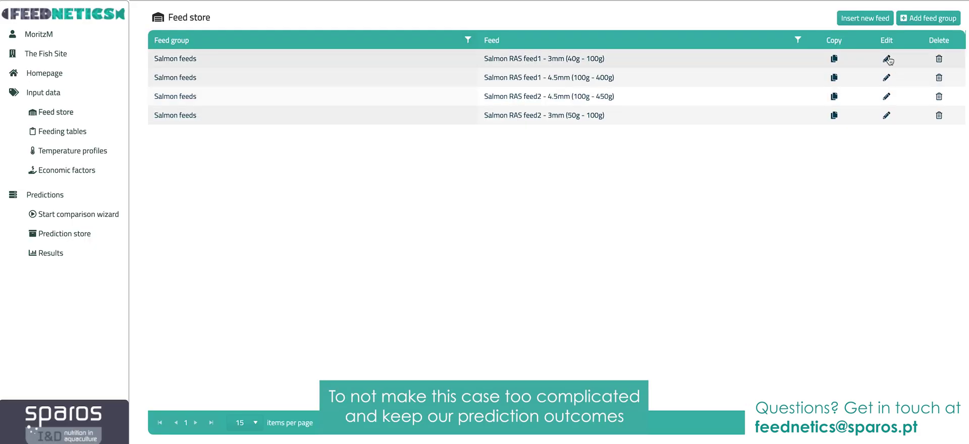
# Step: Check the prices of Salmon RAS feed1 3mm (1.79) and 4.5mm (1.76)
pyautogui.click(883, 59)
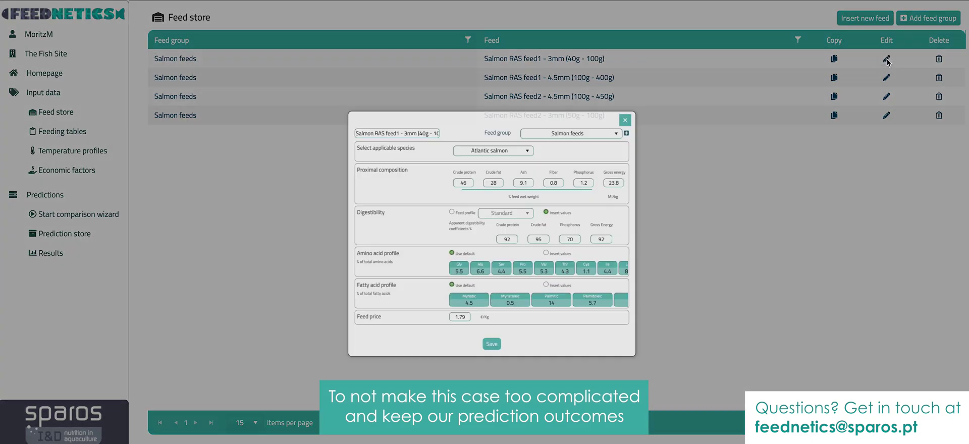
pyautogui.click(447, 344)
pyautogui.click(667, 84)
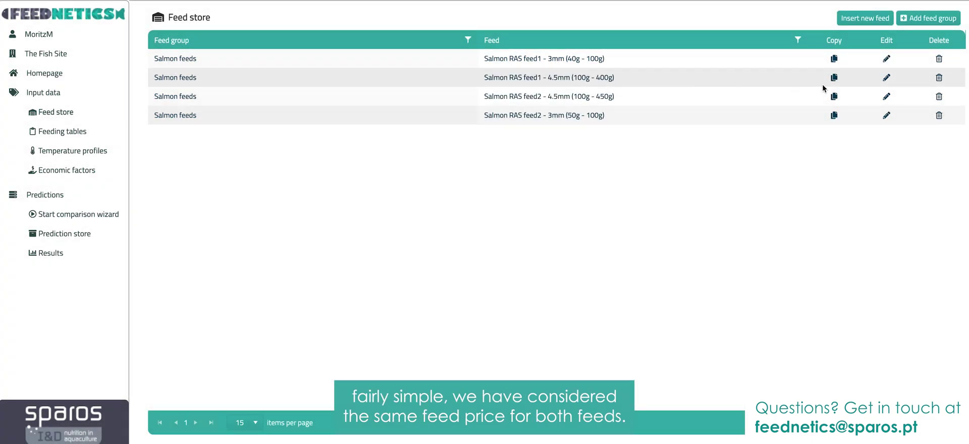
pyautogui.click(886, 78)
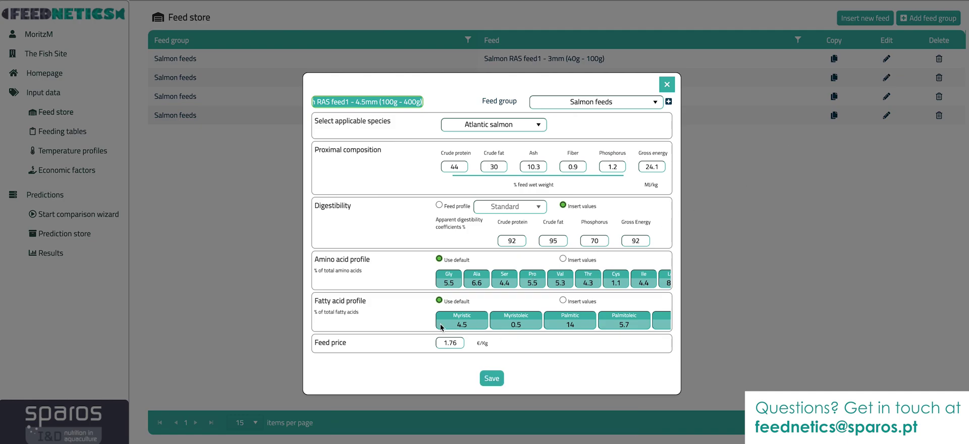
pyautogui.click(445, 344)
pyautogui.click(666, 85)
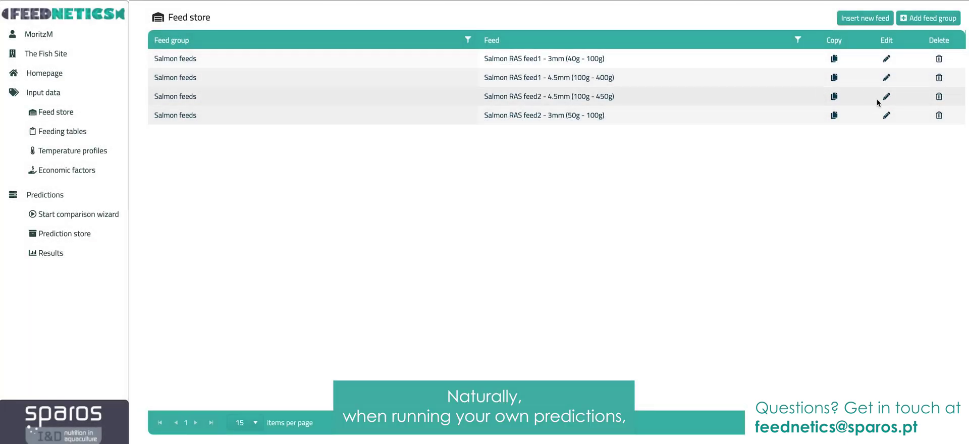
# Step: Glance at the Salmon RAS feed2 - 4.5mm details, then bring up the Economic factors page
pyautogui.click(887, 97)
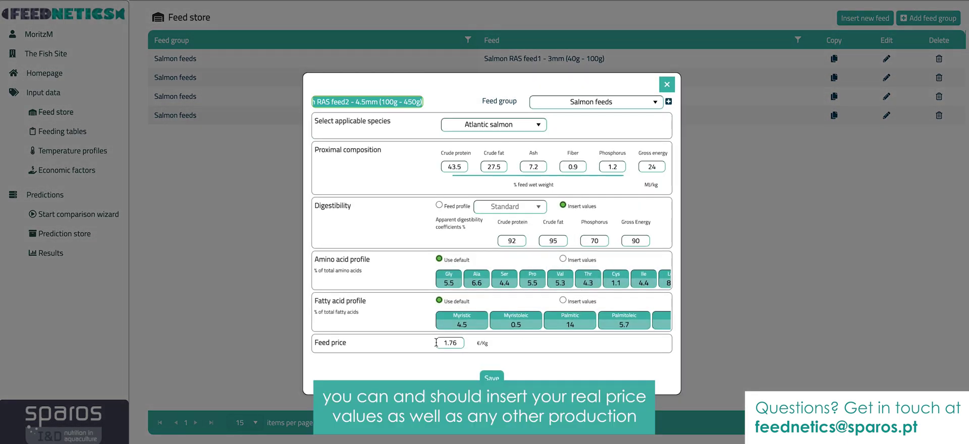
pyautogui.press('Escape')
pyautogui.click(73, 174)
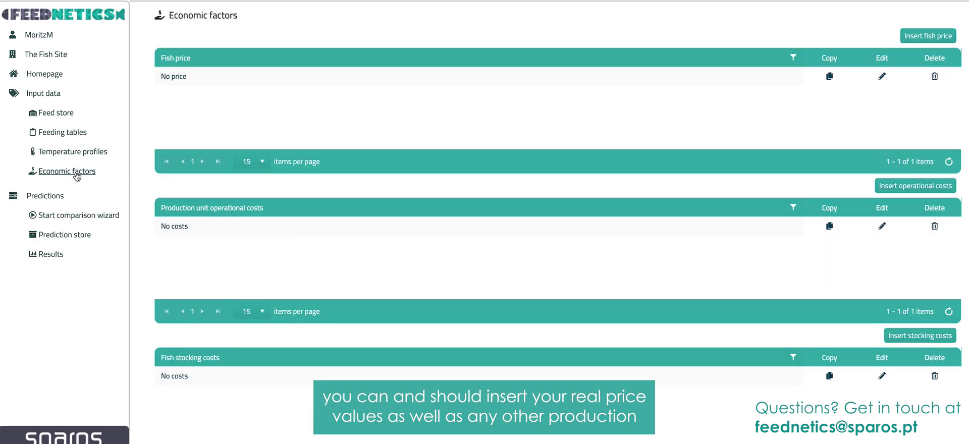
# Step: Review the fish price entry's price per kg and minimum weight, and add another price-by-weight row
pyautogui.click(882, 76)
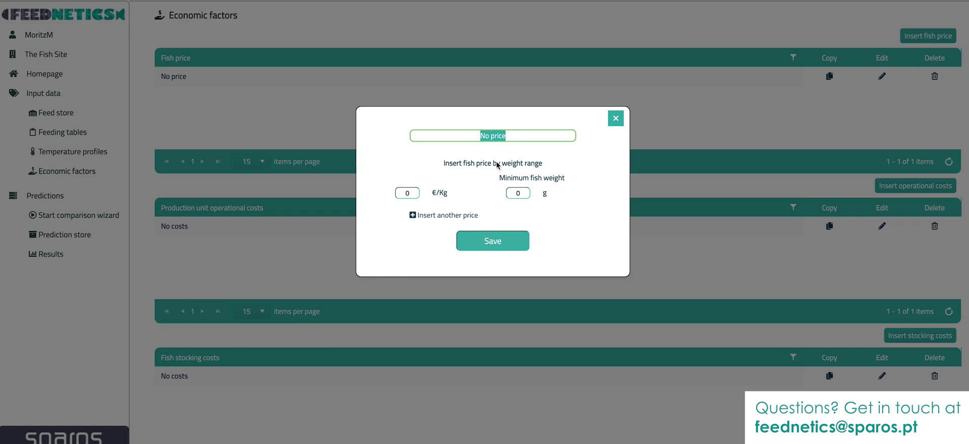
pyautogui.press('Tab')
pyautogui.click(510, 192)
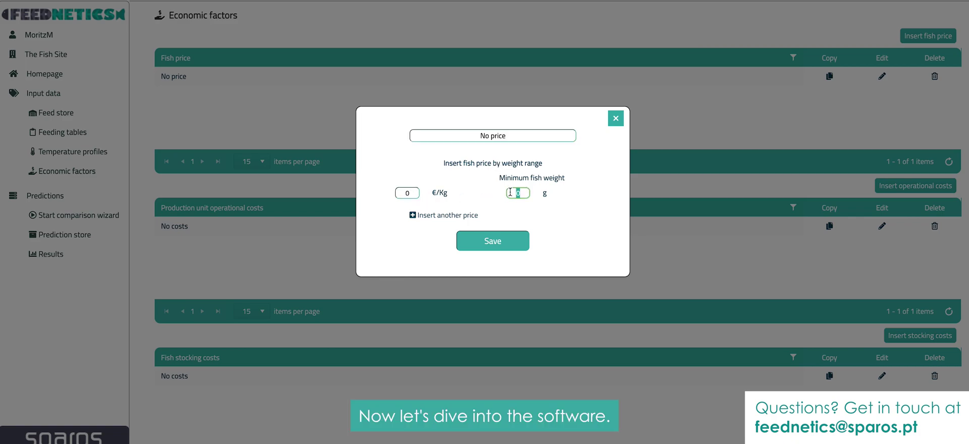
pyautogui.click(422, 215)
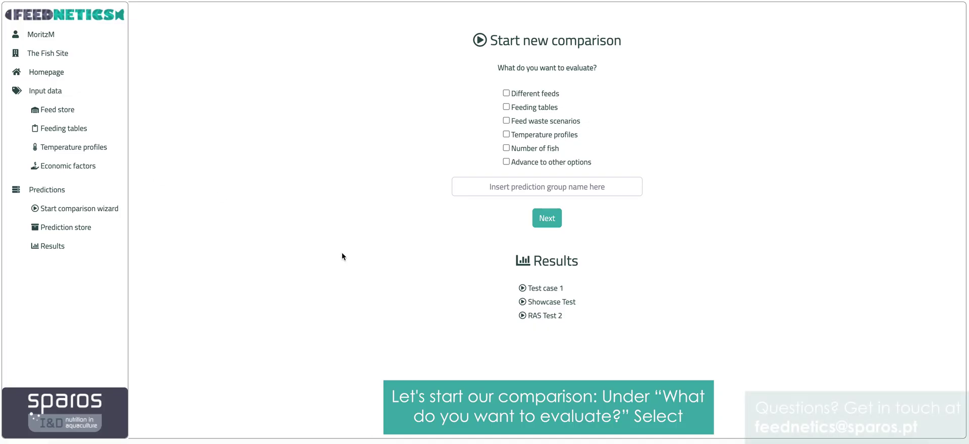
# Step: Create a Different feeds comparison named 'Feed Trial Demo' and continue to Baseline Stock
pyautogui.click(506, 92)
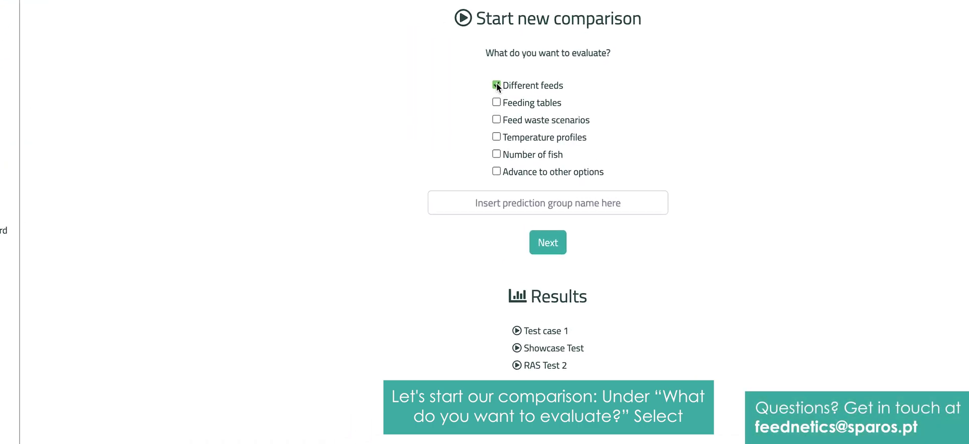
pyautogui.click(545, 228)
pyautogui.write('Feed Trial Demo')
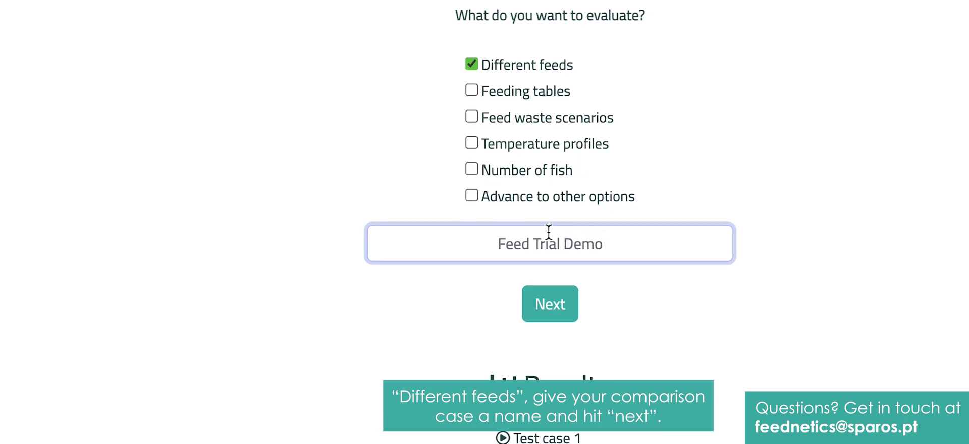
pyautogui.click(557, 304)
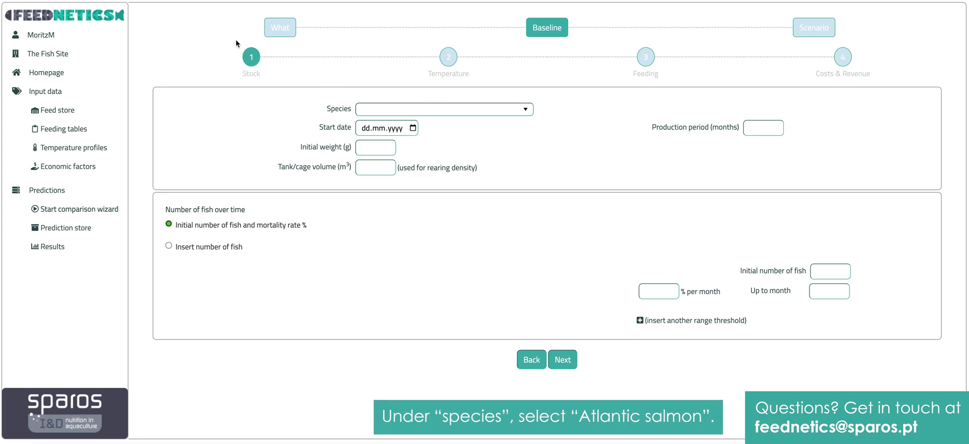
# Step: Set species Atlantic salmon, start date 24.03.2023, initial weight 40 g and volume 2000 m³
pyautogui.click(384, 109)
pyautogui.click(398, 214)
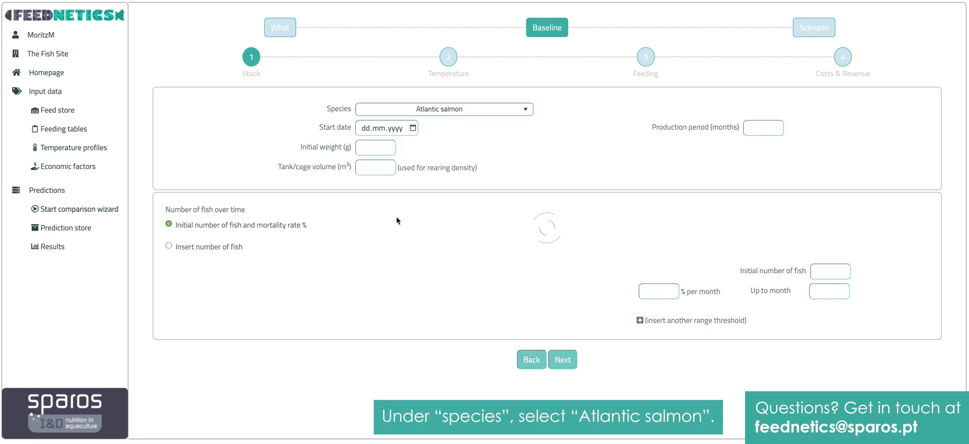
pyautogui.click(413, 129)
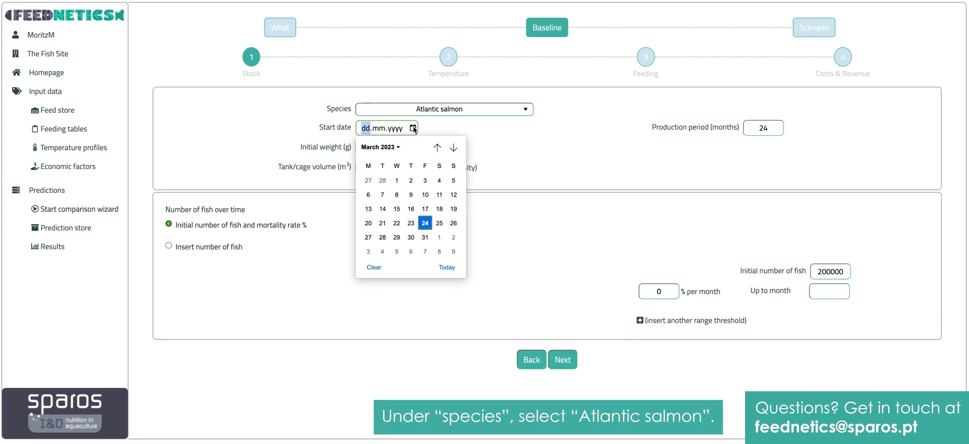
pyautogui.click(426, 224)
pyautogui.click(390, 148)
pyautogui.write('40')
pyautogui.moveTo(399, 168); pyautogui.dragTo(388, 169)
pyautogui.write('2000')
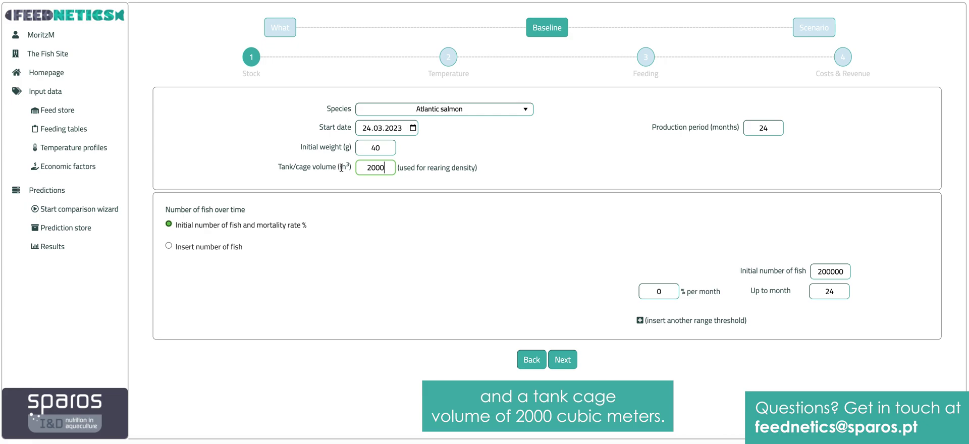
# Step: Enter a 6-month production period, 100000 fish and 0.25% monthly mortality, then continue
pyautogui.doubleClick(778, 130)
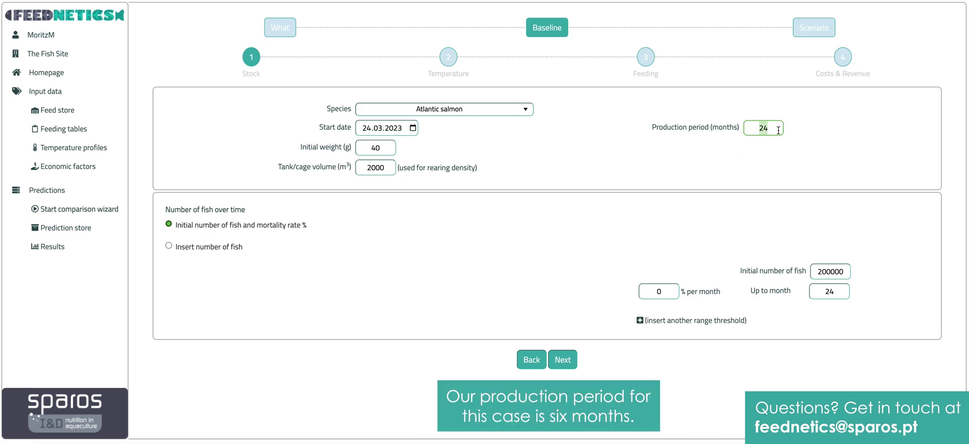
pyautogui.write('6')
pyautogui.press('Tab')
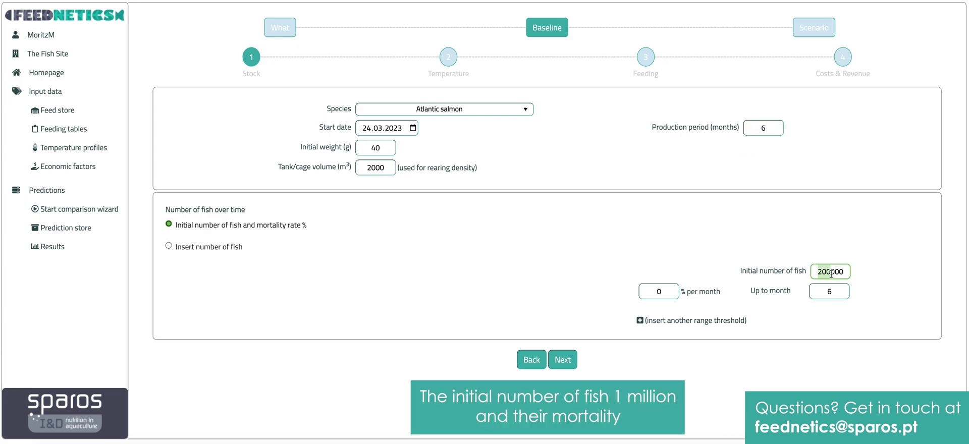
pyautogui.write('100000')
pyautogui.press('Tab')
pyautogui.write('0.25')
pyautogui.click(692, 259)
pyautogui.click(829, 290)
pyautogui.click(650, 281)
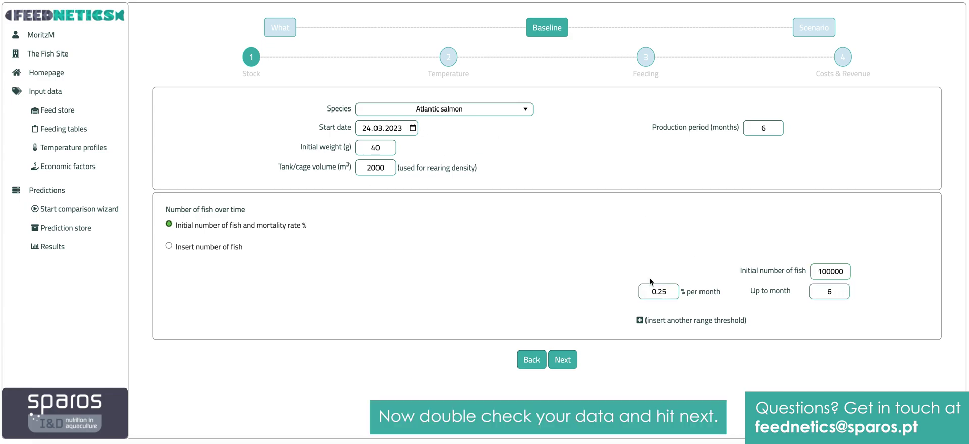
pyautogui.click(567, 362)
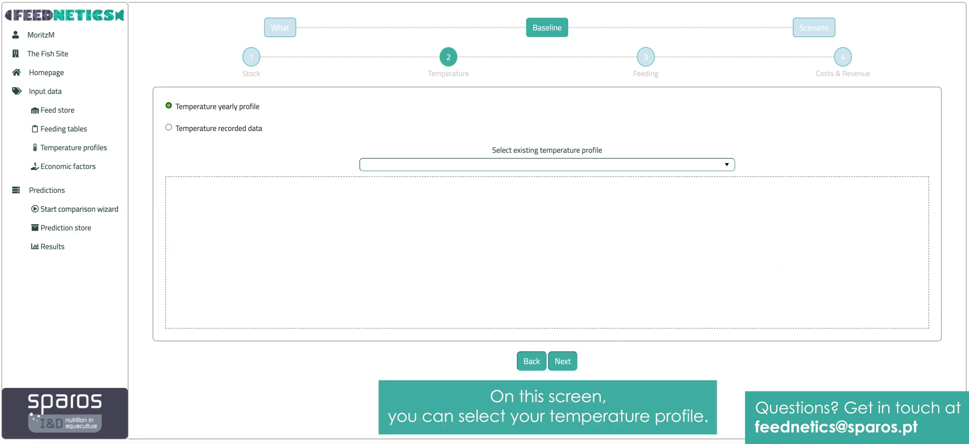
# Step: Pick the constant 12°C profile, then preview the Alesund and Shetland temperature profiles
pyautogui.click(566, 167)
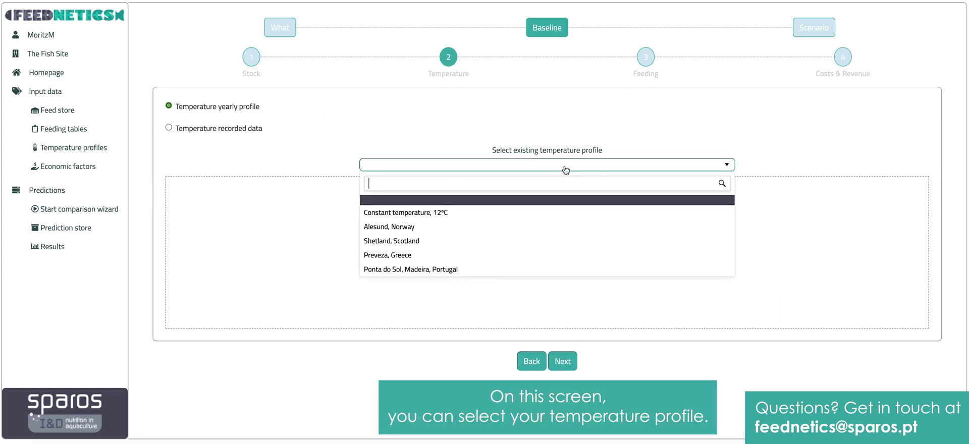
pyautogui.click(392, 212)
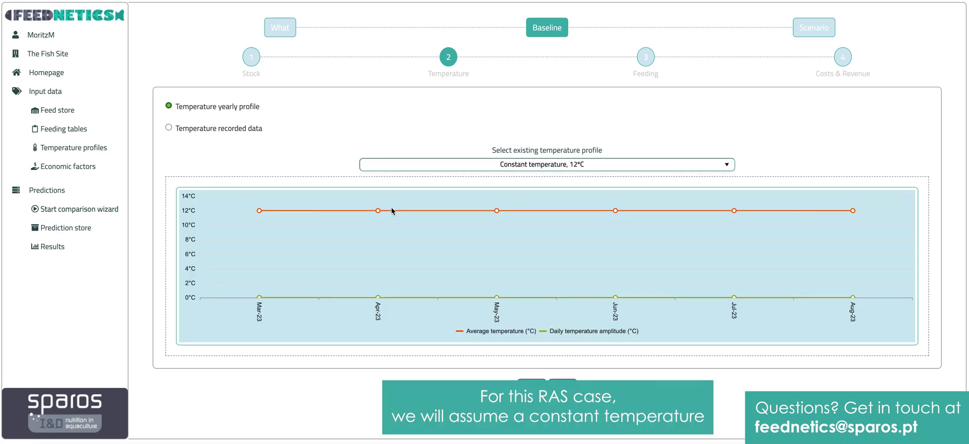
pyautogui.click(440, 167)
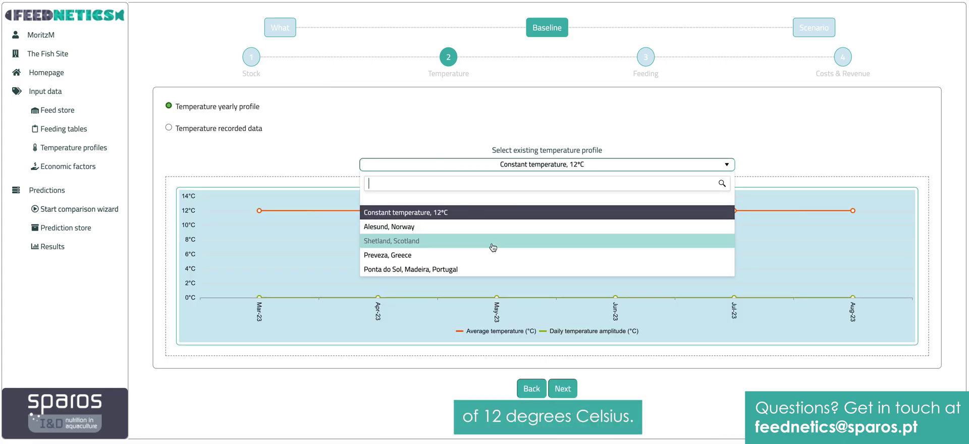
pyautogui.click(429, 228)
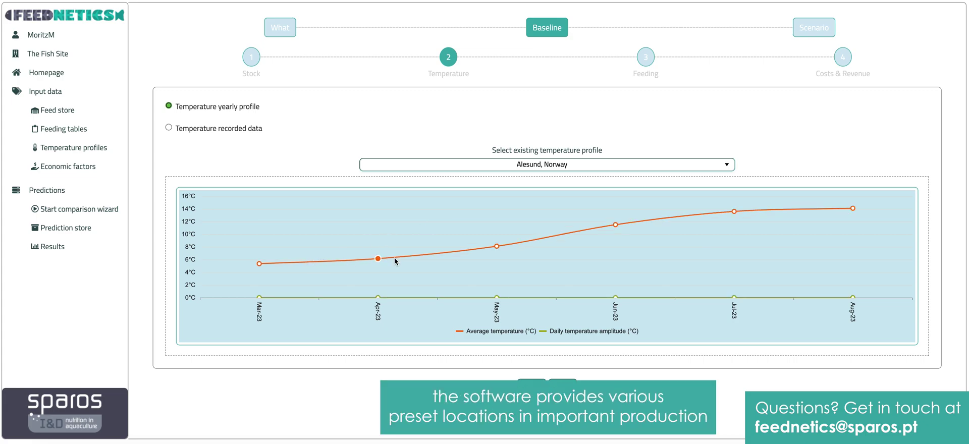
pyautogui.click(573, 170)
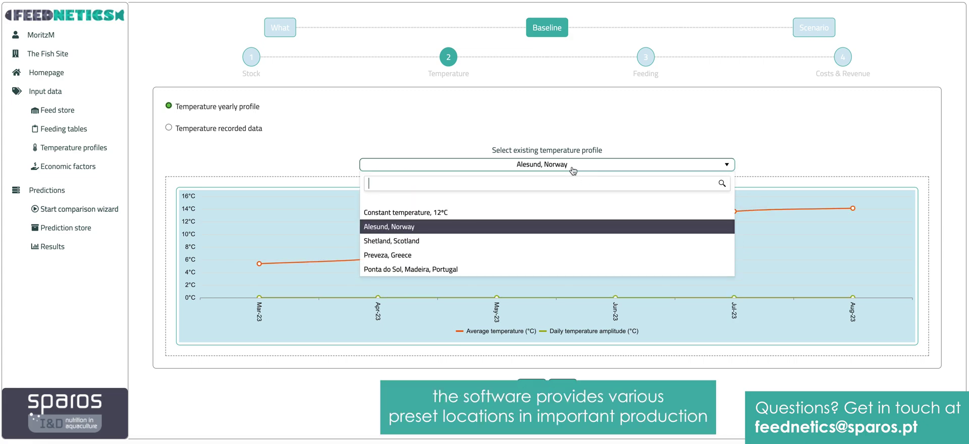
pyautogui.click(401, 241)
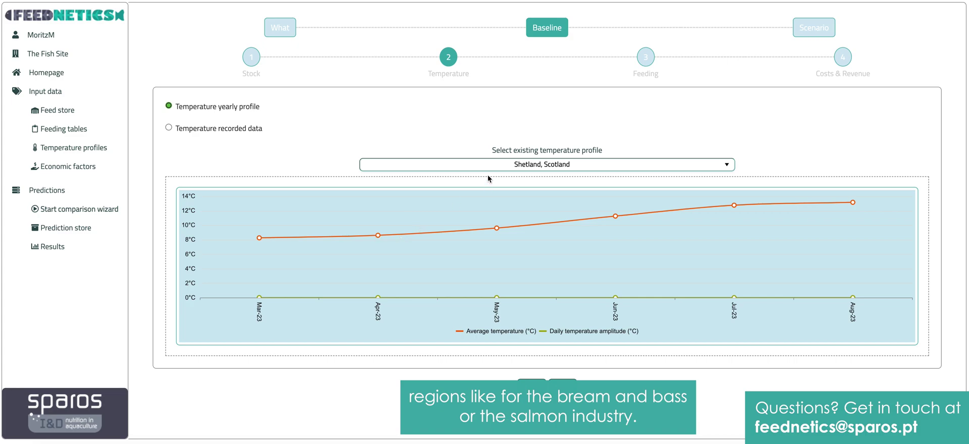
# Step: Preview the Madeira and Preveza profiles, return to constant 12°C, and continue to feeding
pyautogui.click(476, 164)
pyautogui.click(412, 268)
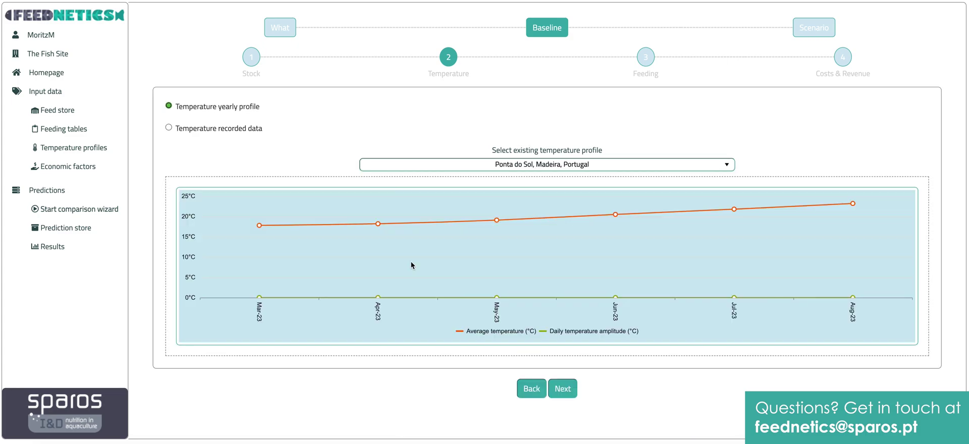
pyautogui.click(442, 164)
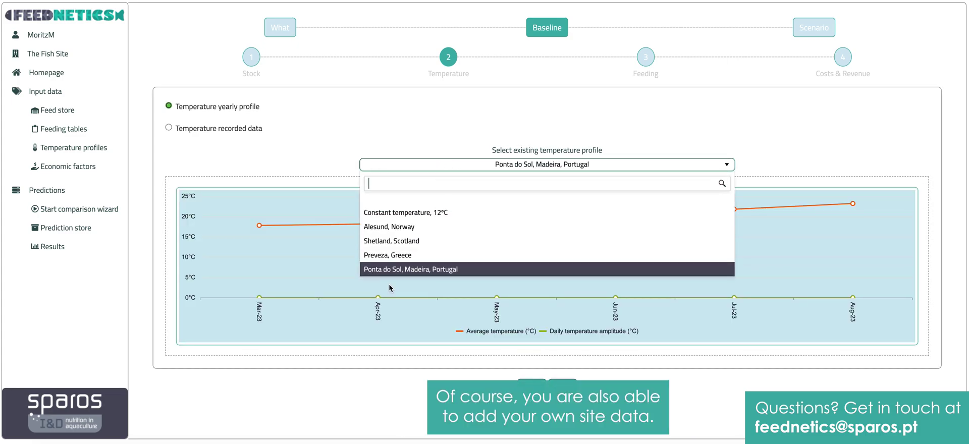
pyautogui.click(389, 255)
pyautogui.click(423, 169)
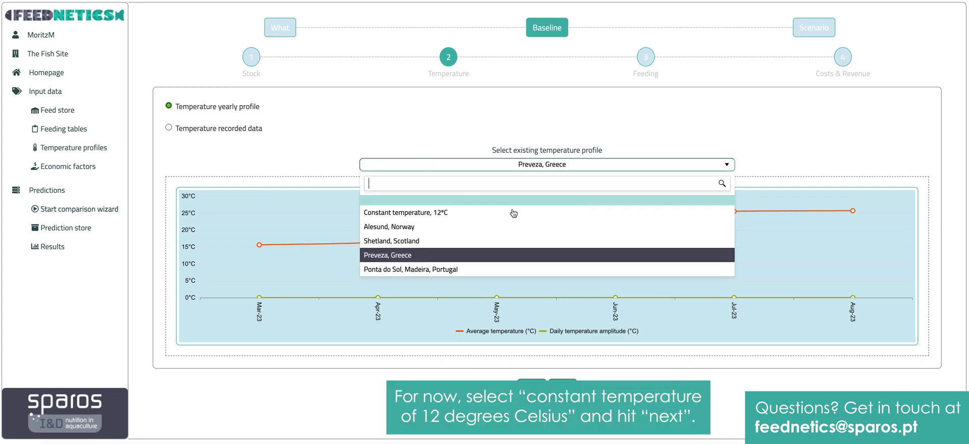
pyautogui.click(453, 213)
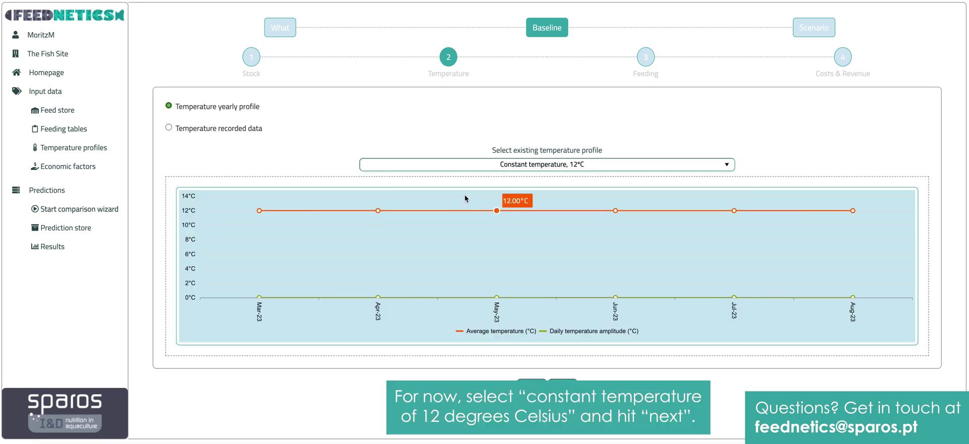
pyautogui.click(562, 383)
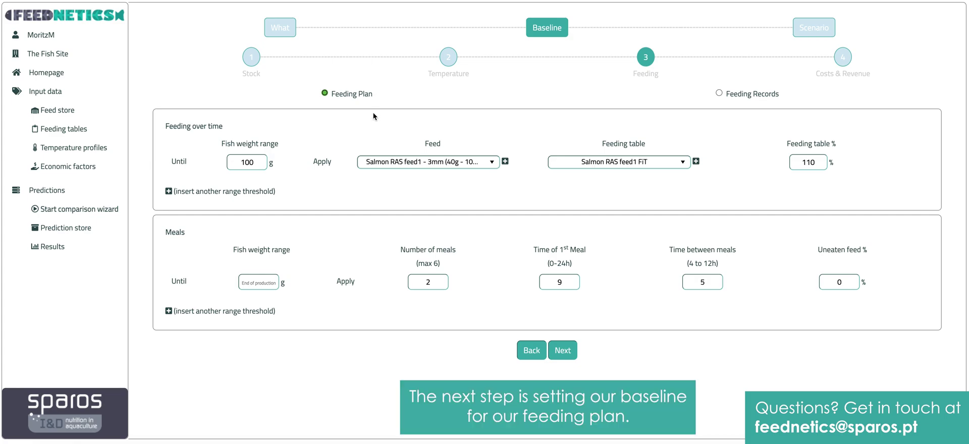
# Step: Set the first feeding phase to 100 g with Salmon RAS feed1 - 3mm and the feed1 FiT table
pyautogui.doubleClick(247, 162)
pyautogui.write('100')
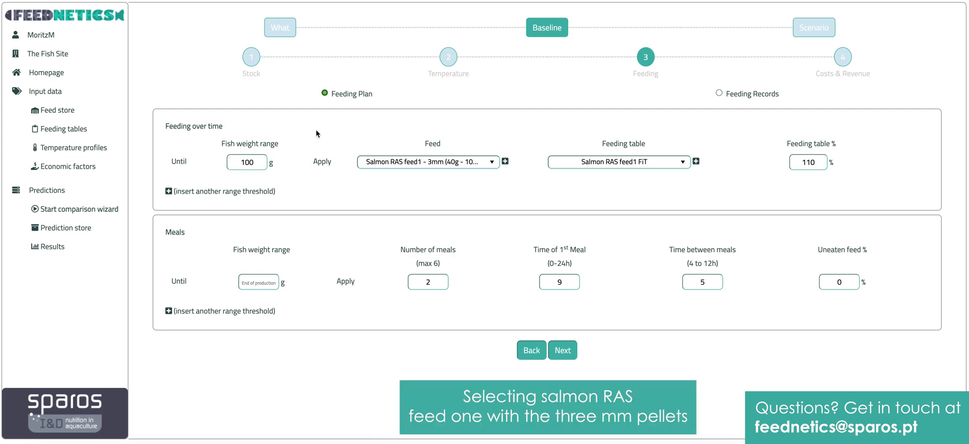
pyautogui.click(399, 161)
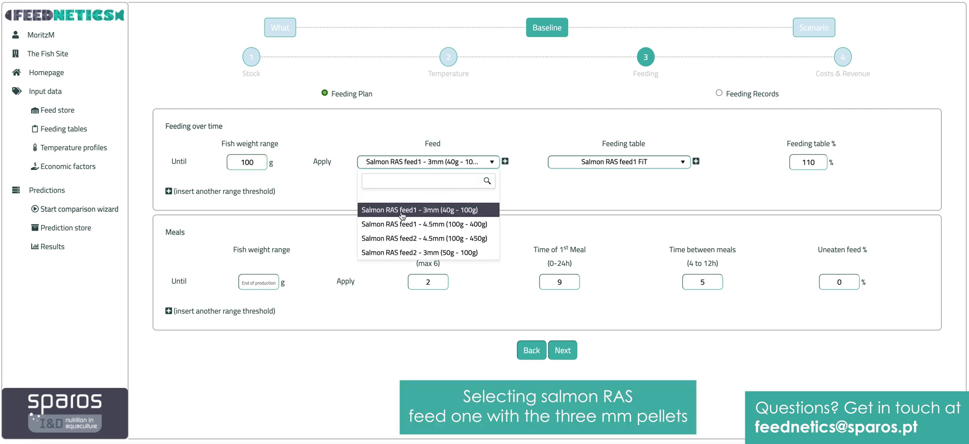
pyautogui.click(402, 216)
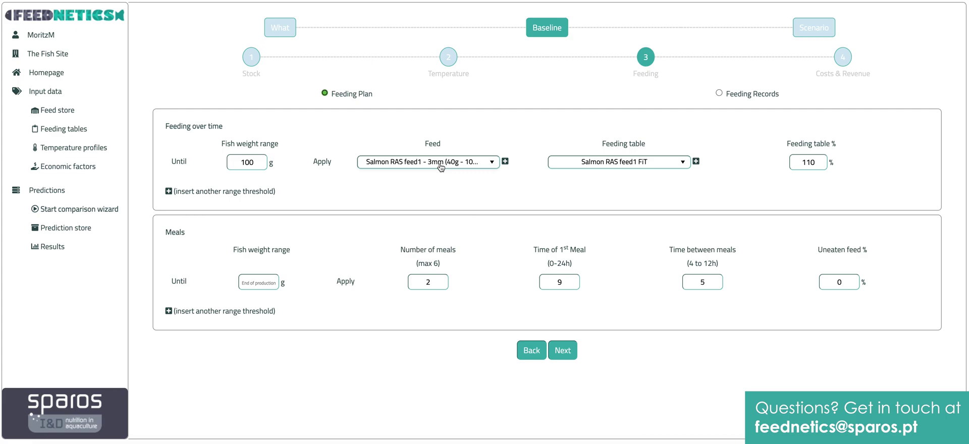
pyautogui.click(643, 165)
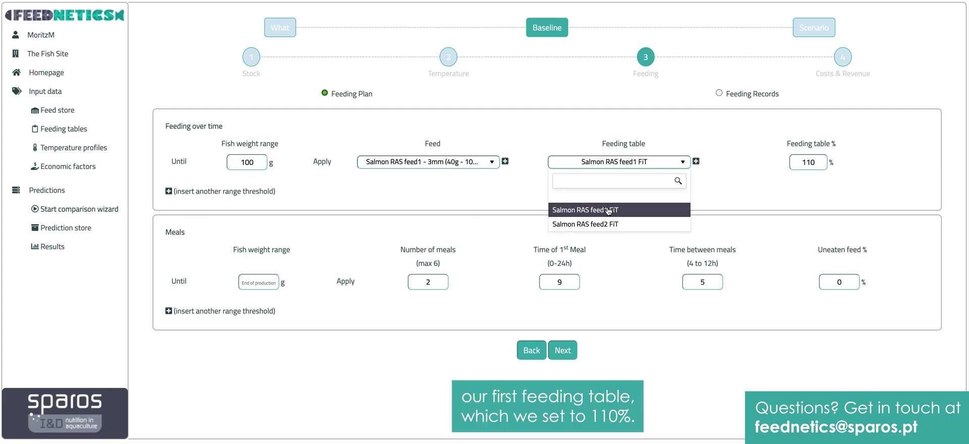
pyautogui.click(608, 210)
pyautogui.click(808, 162)
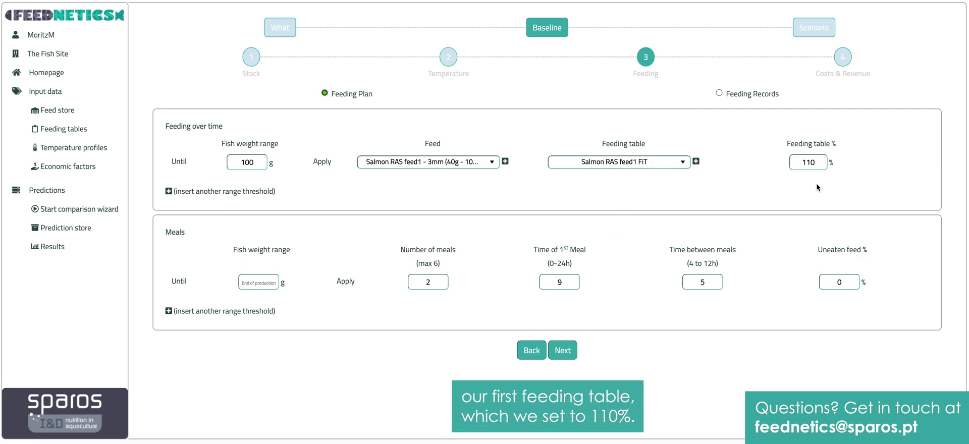
# Step: Add a second phase using Salmon RAS feed1 - 4.5mm with feed1 FiT at 110%
pyautogui.click(215, 193)
pyautogui.click(245, 182)
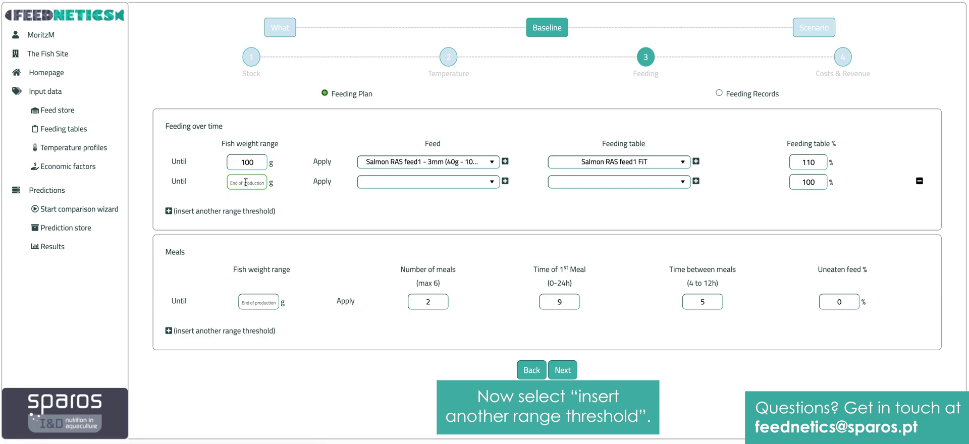
pyautogui.click(406, 183)
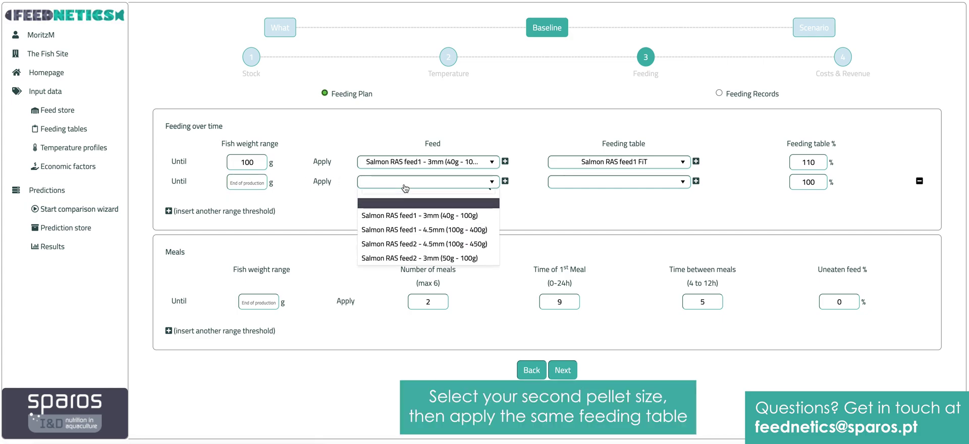
pyautogui.click(412, 246)
pyautogui.click(685, 182)
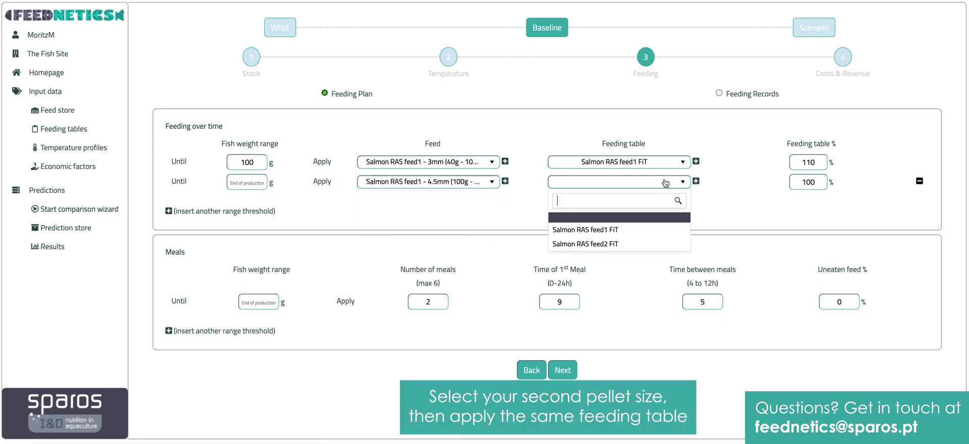
pyautogui.click(625, 229)
pyautogui.doubleClick(810, 182)
pyautogui.write('11')
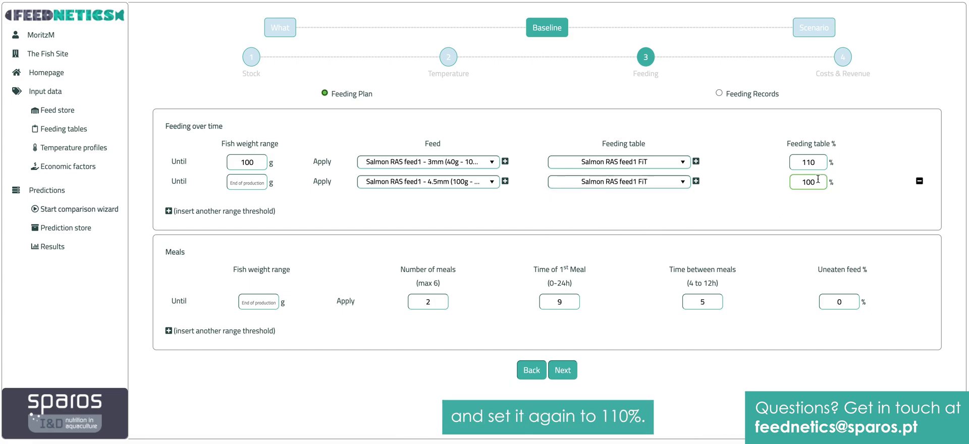
pyautogui.write('0')
# Step: Set 2 meals per day, review meal timing and uneaten feed, and continue to Costs & Revenue
pyautogui.click(427, 302)
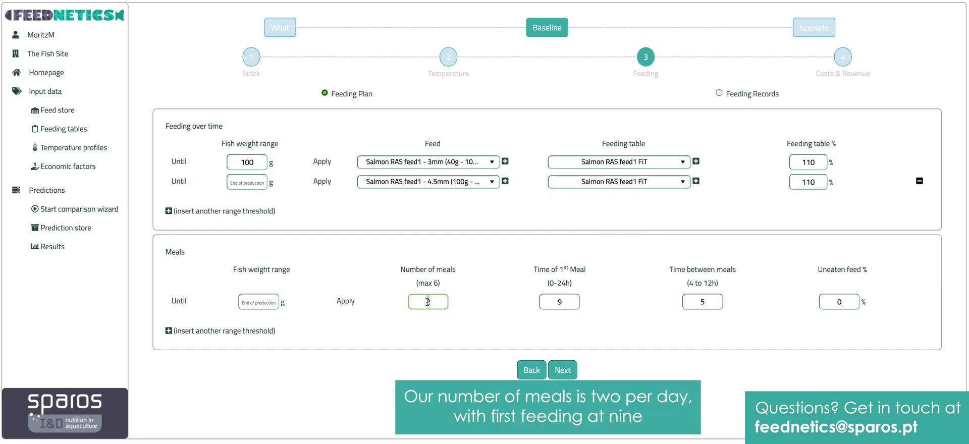
pyautogui.write('2')
pyautogui.doubleClick(565, 299)
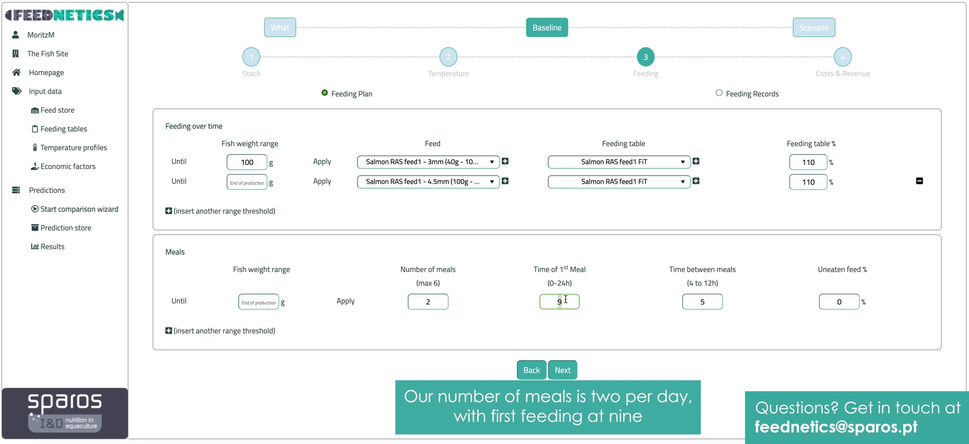
pyautogui.doubleClick(709, 302)
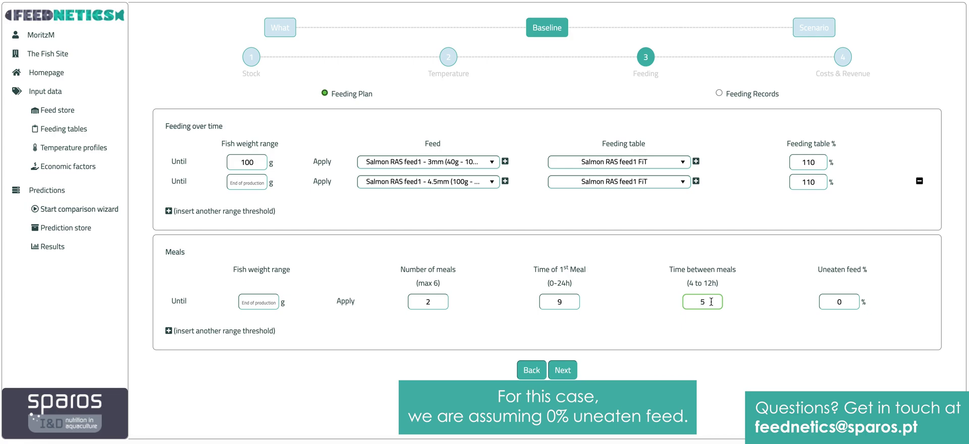
pyautogui.doubleClick(844, 301)
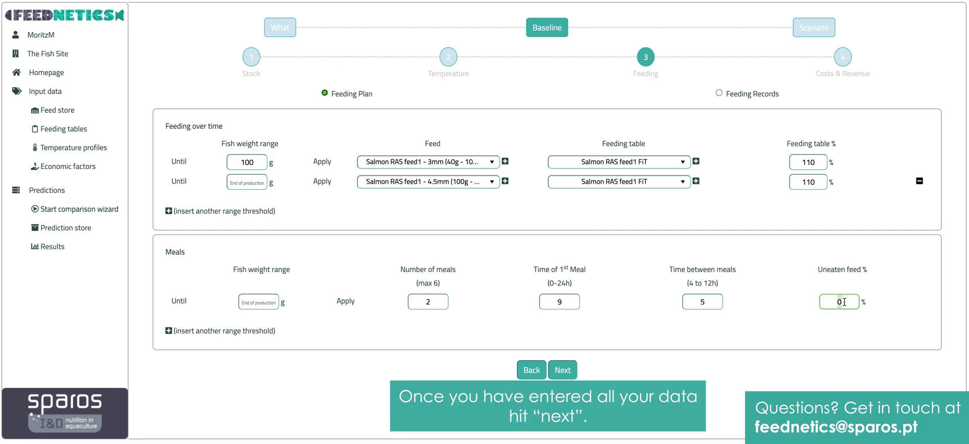
pyautogui.click(560, 374)
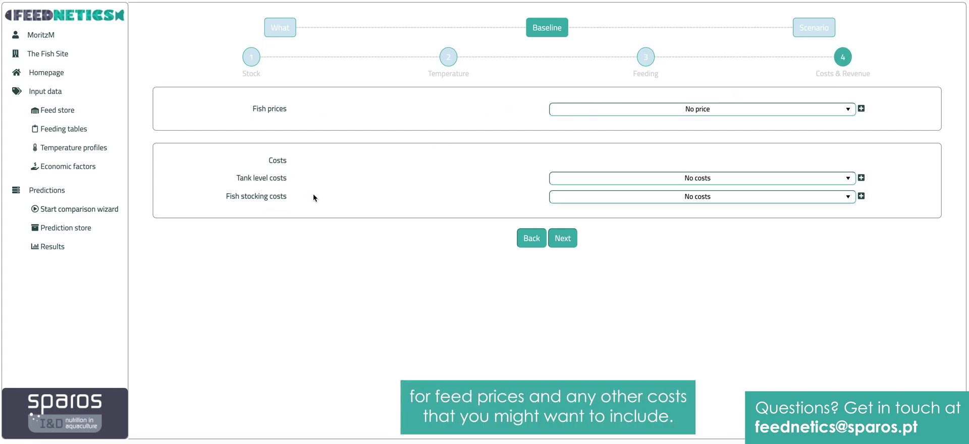
# Step: Keep fish prices at No price and both costs at No costs, then create the baseline prediction
pyautogui.click(689, 112)
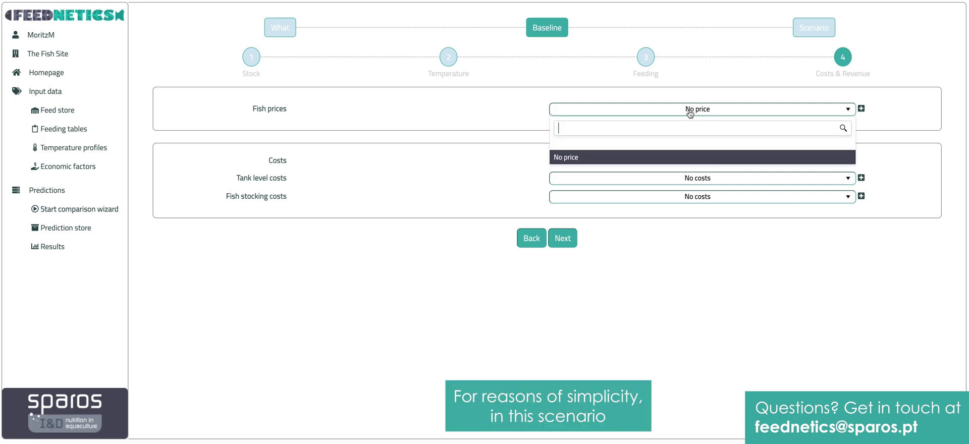
pyautogui.click(588, 158)
pyautogui.click(638, 195)
pyautogui.click(607, 218)
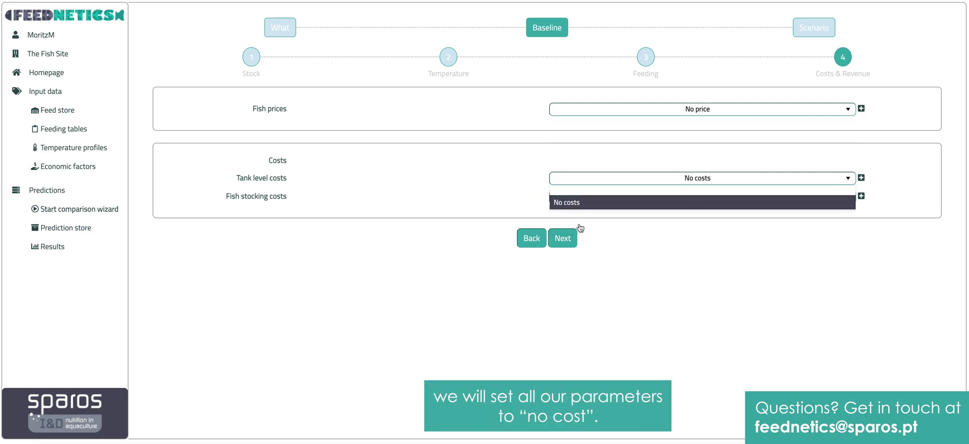
pyautogui.click(652, 196)
pyautogui.click(634, 245)
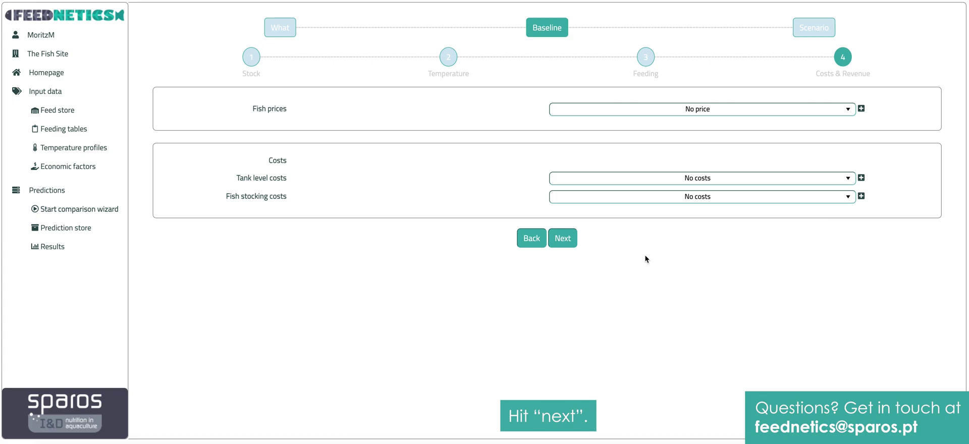
pyautogui.click(567, 238)
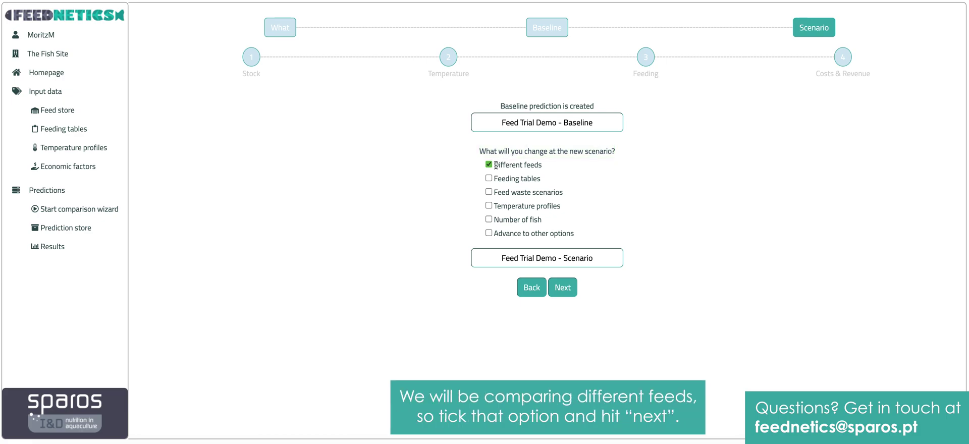
pyautogui.click(562, 286)
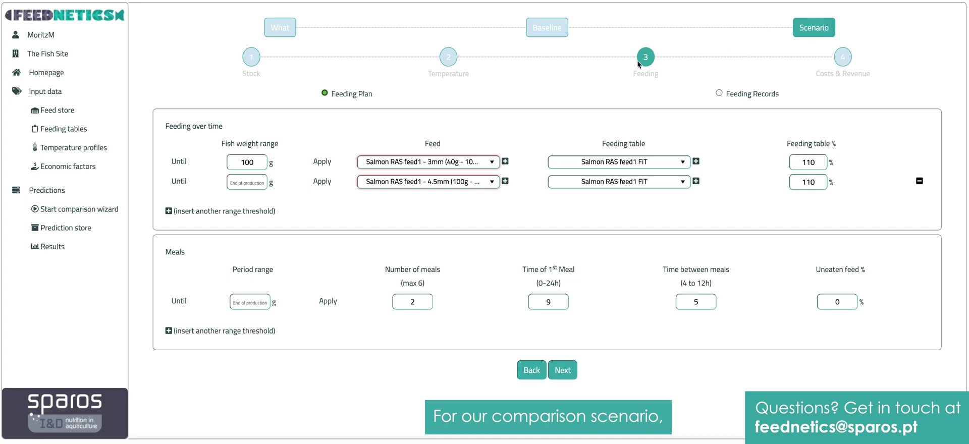
# Step: Give the scenario's two ranges Salmon RAS feed2 4.5mm and 3mm pellets, both using the feed2 FiT table
pyautogui.click(429, 162)
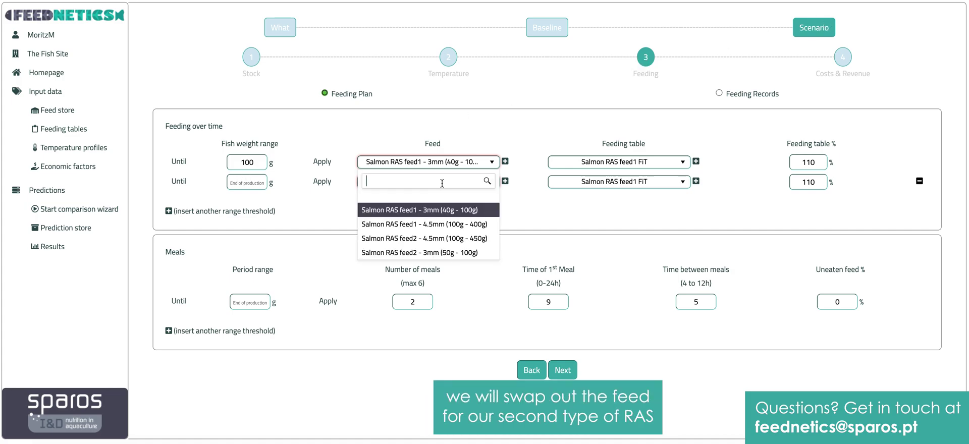
pyautogui.click(445, 245)
pyautogui.click(435, 182)
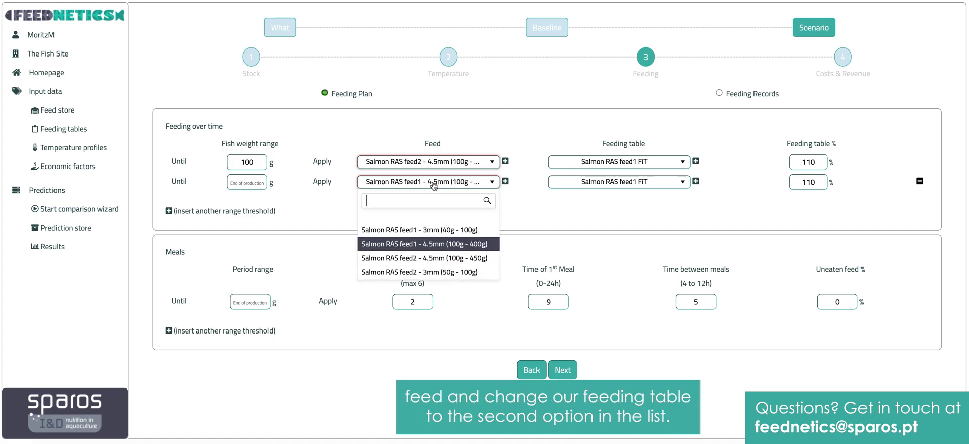
pyautogui.click(436, 272)
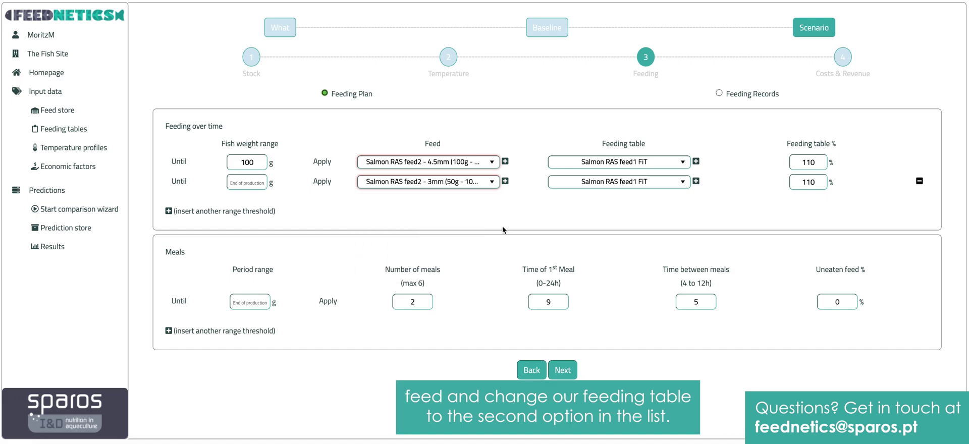
pyautogui.click(659, 163)
pyautogui.click(619, 224)
pyautogui.click(622, 184)
pyautogui.click(631, 243)
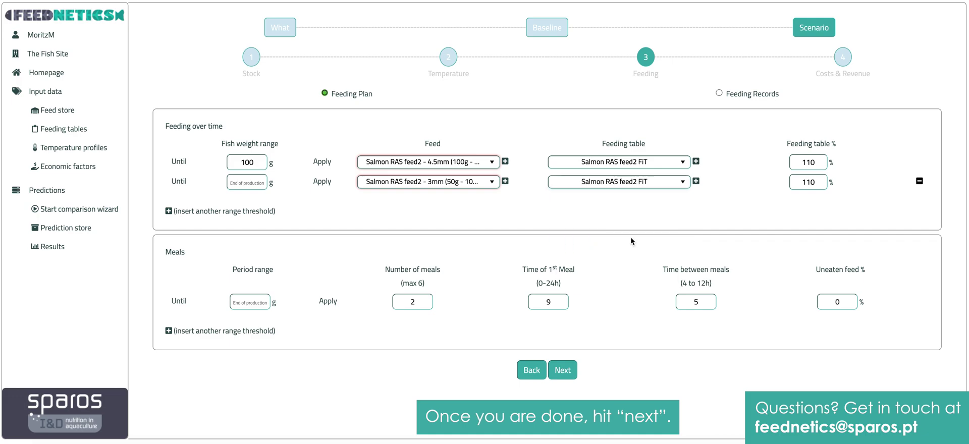
pyautogui.click(564, 370)
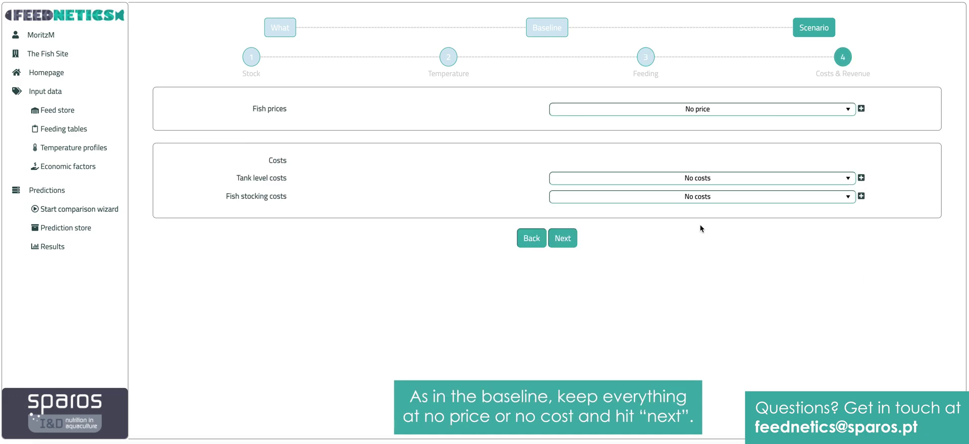
# Step: Create the scenario with no prices or costs and generate the baseline-versus-scenario results
pyautogui.click(567, 241)
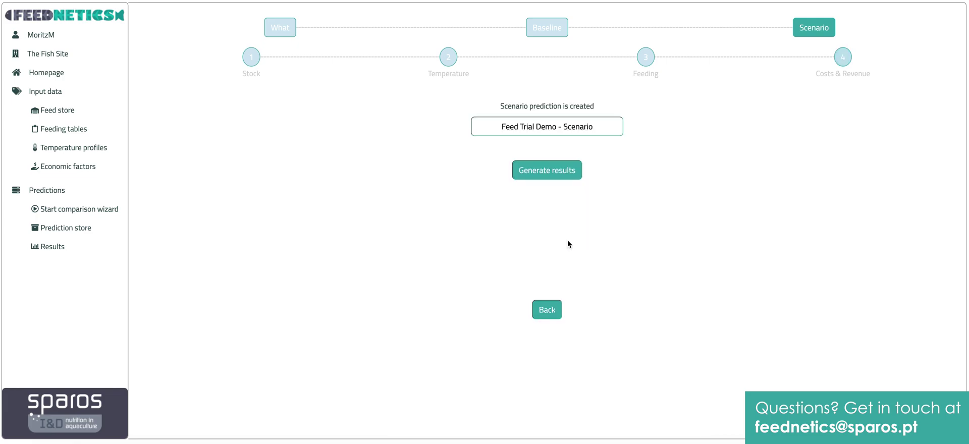
pyautogui.click(550, 173)
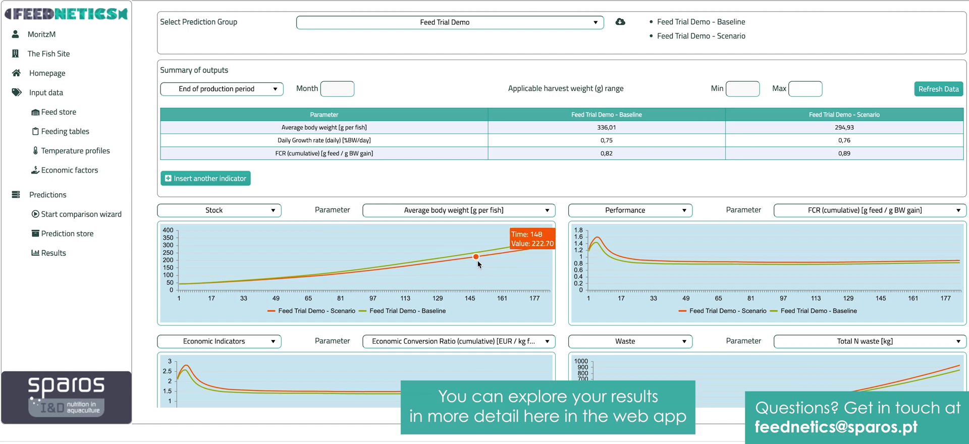
# Step: Download the Feed Trial Demo results as an Excel spreadsheet
pyautogui.click(621, 23)
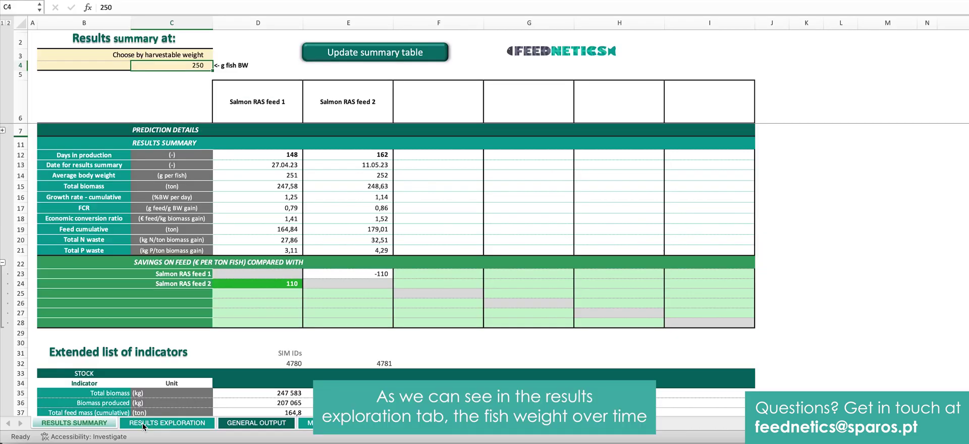
pyautogui.click(144, 424)
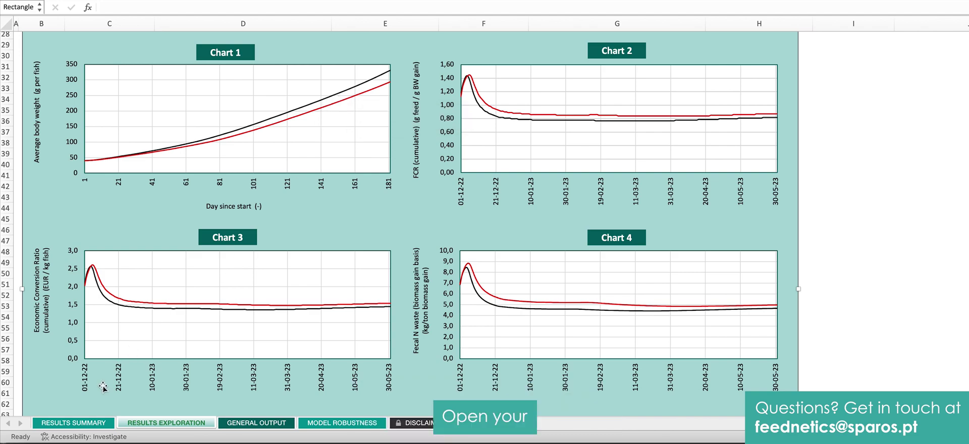
pyautogui.click(73, 423)
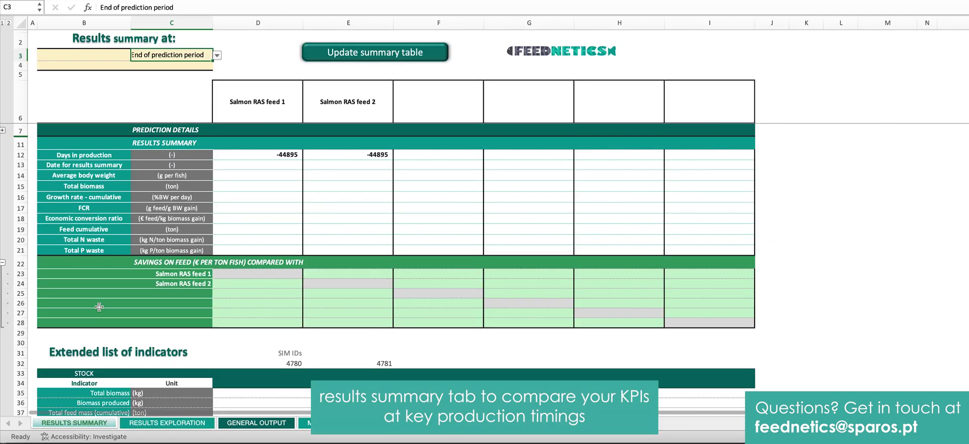
# Step: Set the results summary to 'Choose by harvestable weight' with a 250 g target in C4
pyautogui.click(217, 56)
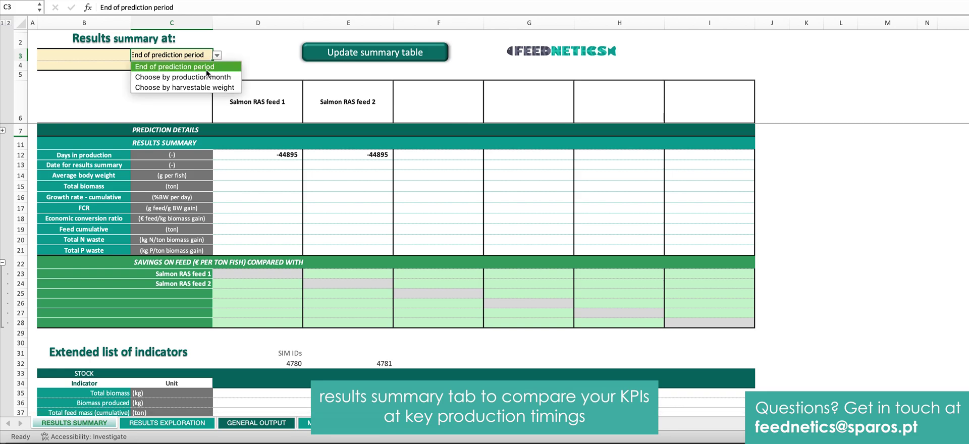
pyautogui.click(196, 88)
pyautogui.click(185, 67)
pyautogui.write('250')
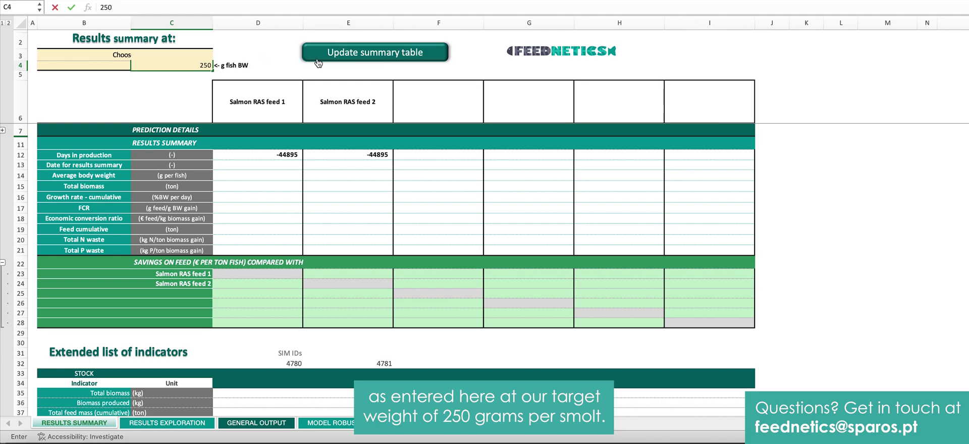
pyautogui.press('Return')
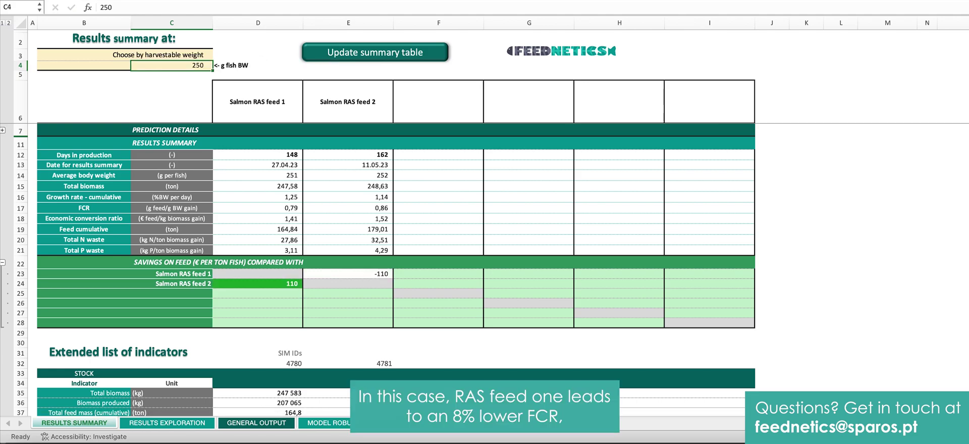
pyautogui.click(273, 208)
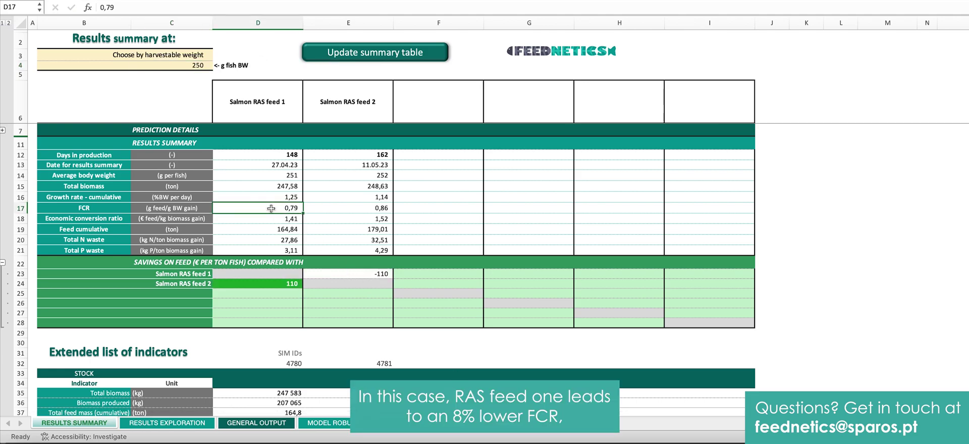
pyautogui.click(275, 239)
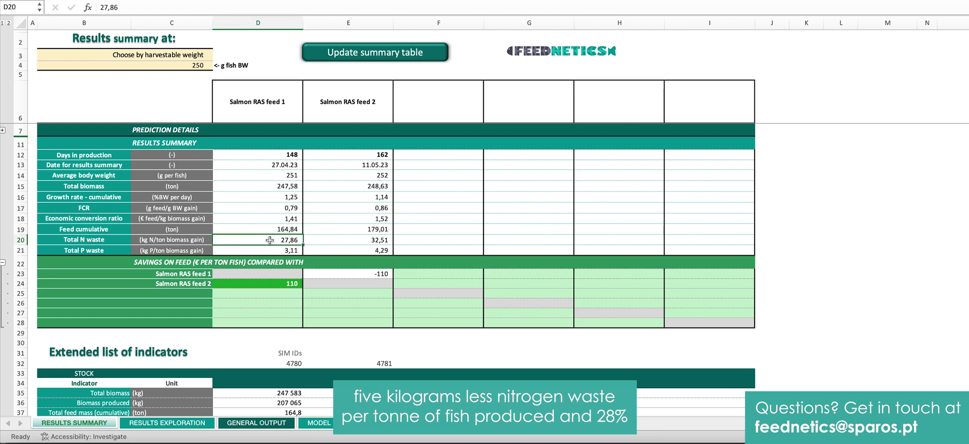
pyautogui.click(317, 238)
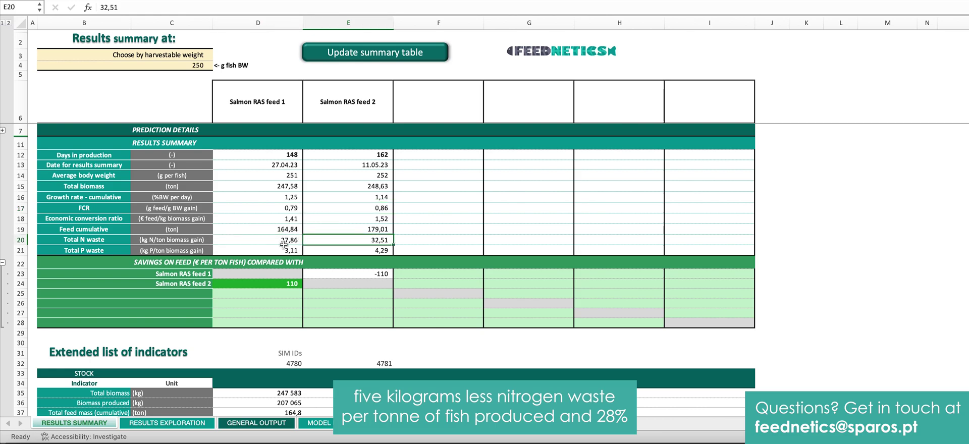
pyautogui.click(317, 249)
pyautogui.click(266, 230)
pyautogui.click(328, 228)
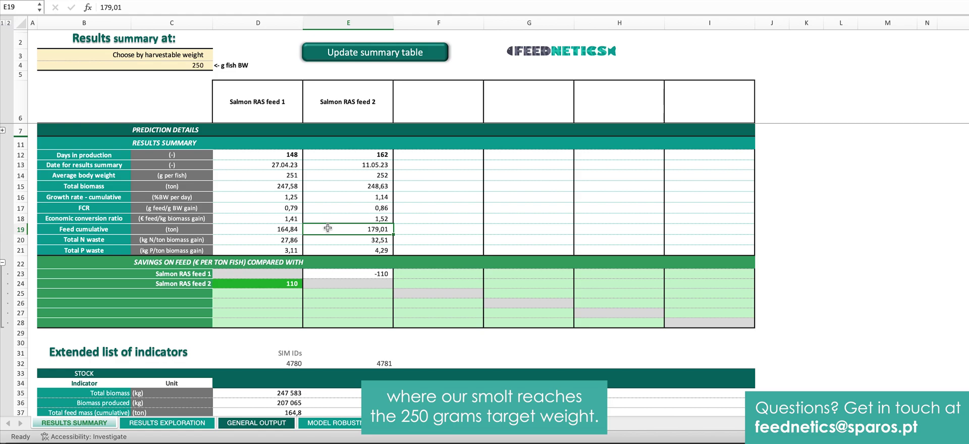
pyautogui.click(265, 286)
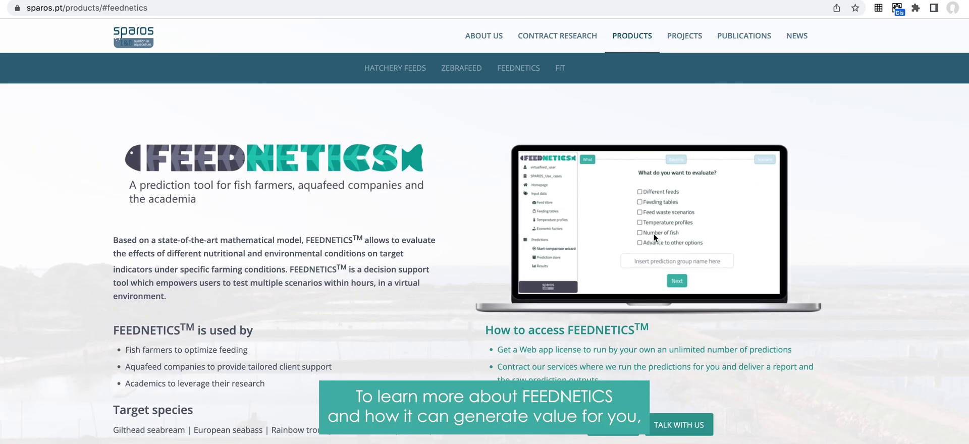
pyautogui.scroll(-1, 654, 238)
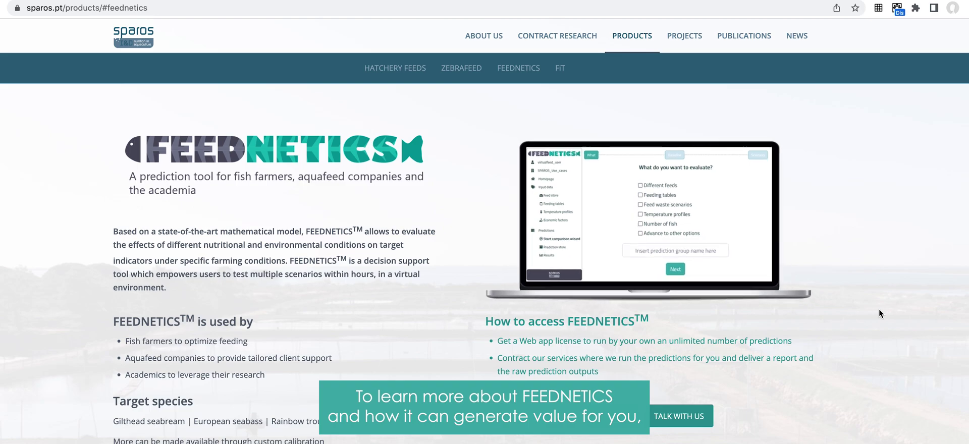
pyautogui.scroll(-5, 880, 309)
pyautogui.scroll(-4, 880, 308)
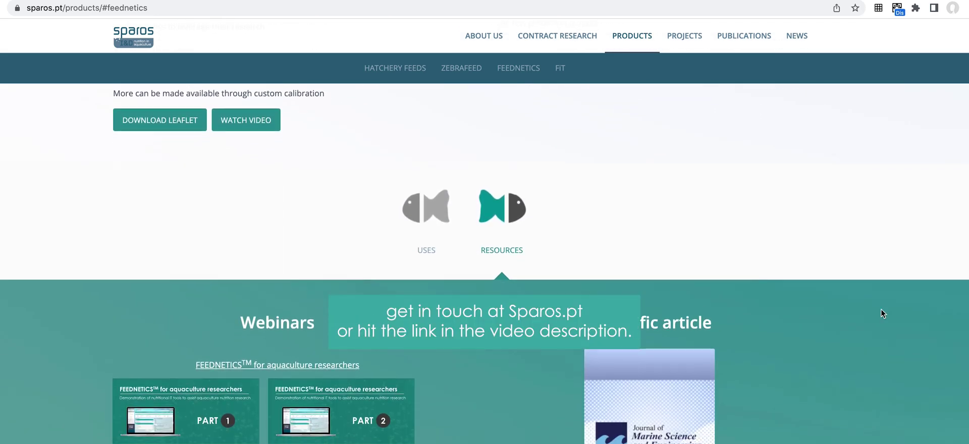